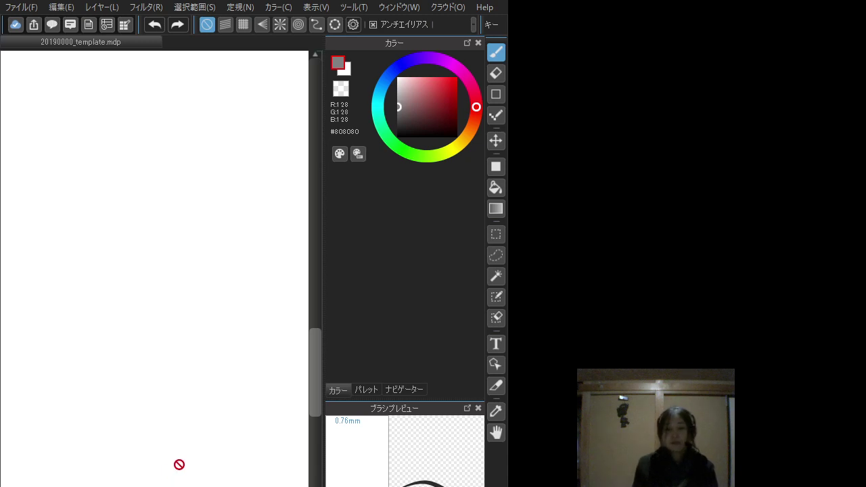
Bring up the layer list and make the line layer active for sketching.
left_click(478, 408)
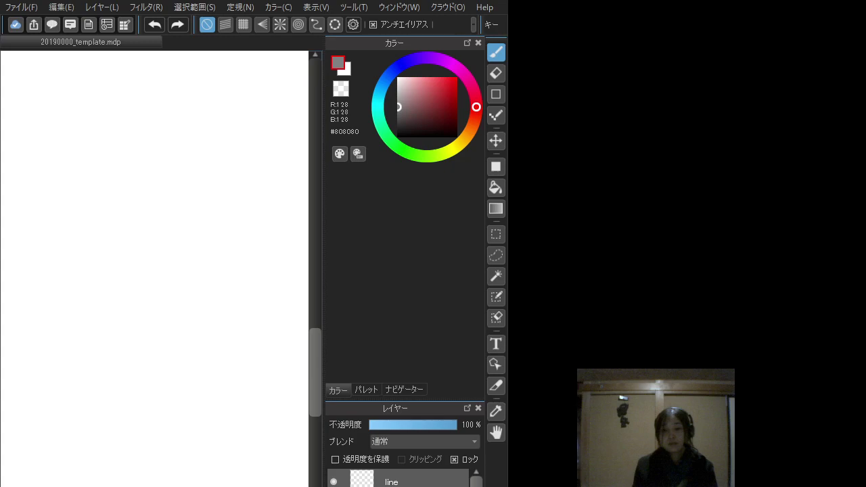
left_click(411, 482)
left_click(478, 409)
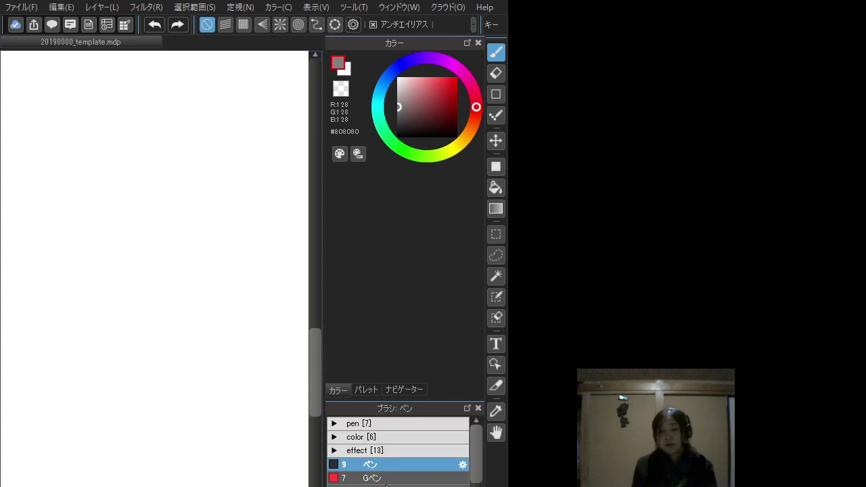
Choose the Gペン brush, set its colour to grey #747474 and enlarge the brush list.
left_click(406, 479)
left_click(398, 111)
left_click_drag(424, 403, 423, 275)
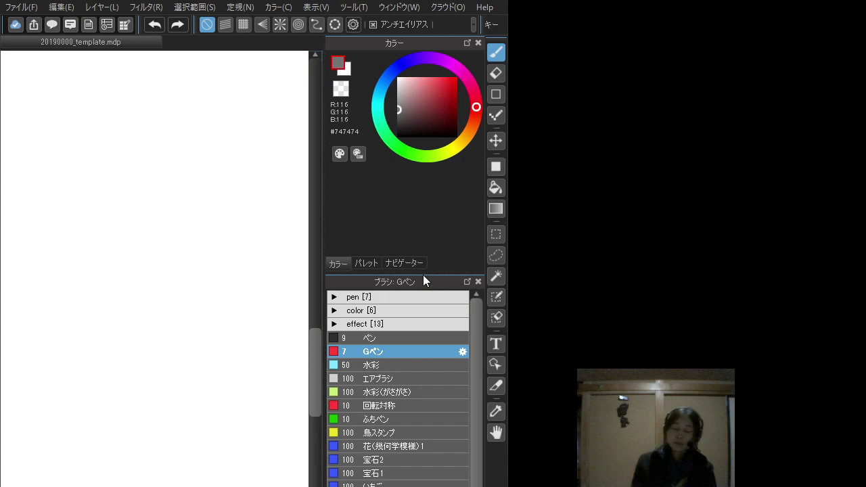
mouse_move(157, 277)
left_mouse_down()
mouse_move(156, 313)
mouse_move(193, 347)
left_mouse_up()
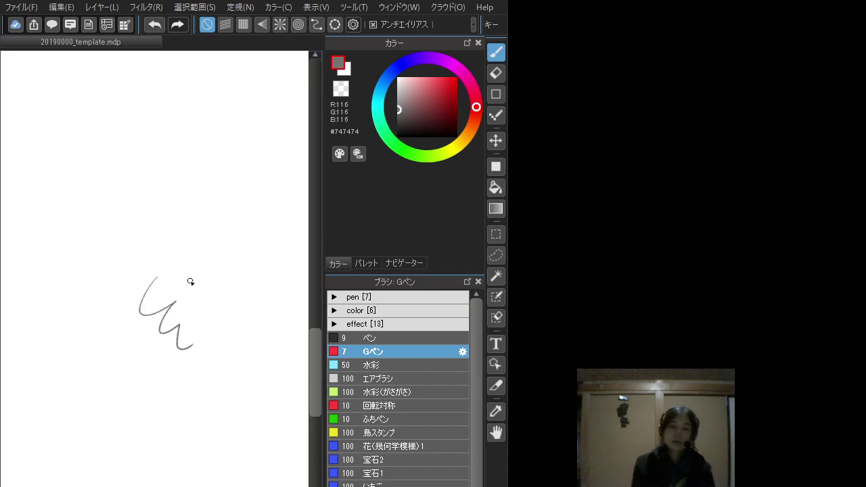
key("ctrl+z")
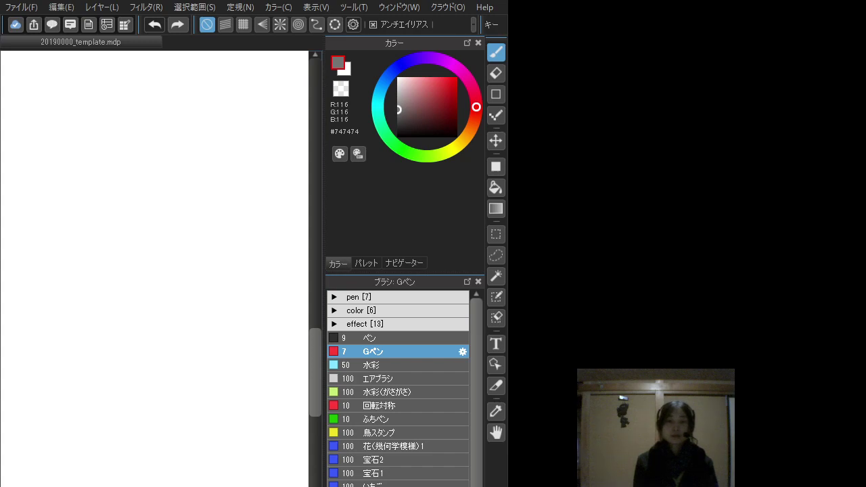
Save the document as 20201106_renekton.mdp.
left_click(251, 413)
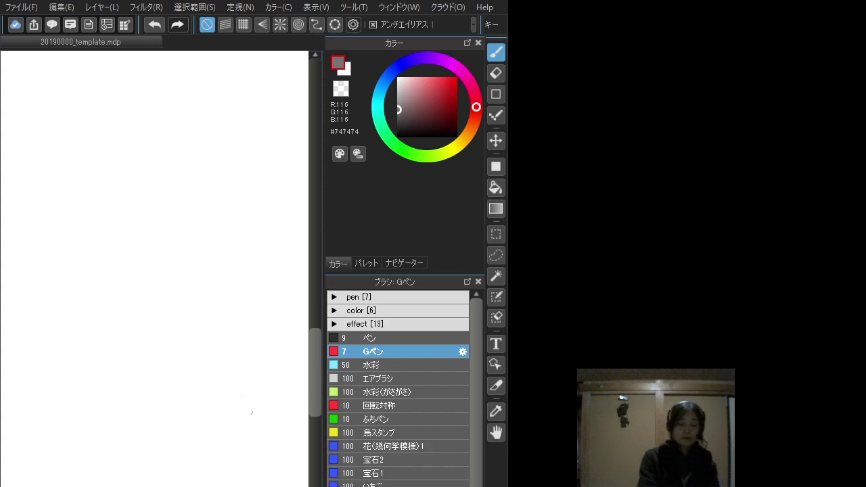
key("Return")
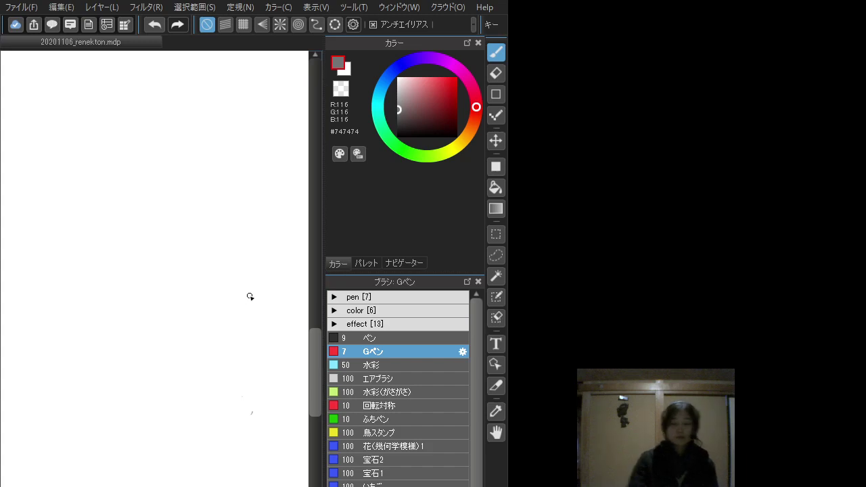
mouse_move(167, 289)
left_mouse_down()
mouse_move(191, 348)
mouse_move(229, 324)
left_mouse_up()
key("ctrl+z")
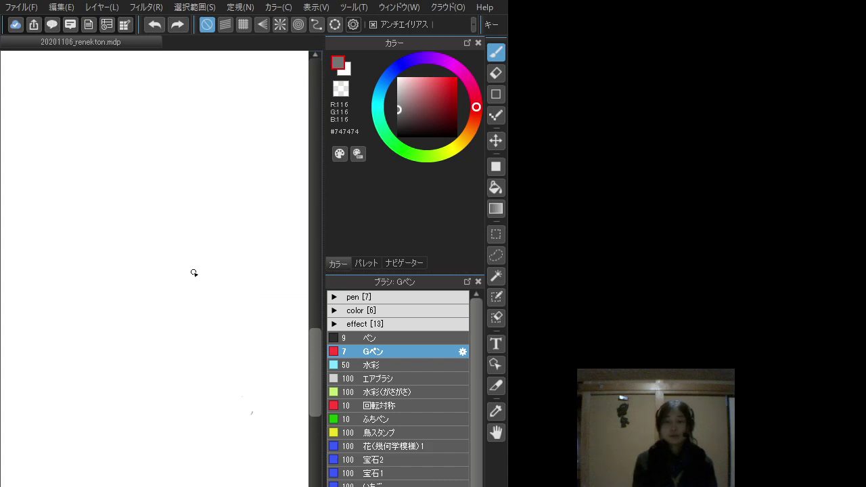
Hide the colour and brush panels to widen the canvas, and narrow the program window.
key("Tab")
left_click_drag(180, 349, 217, 384)
key("ctrl+z")
scroll(236, 267, "down", 1)
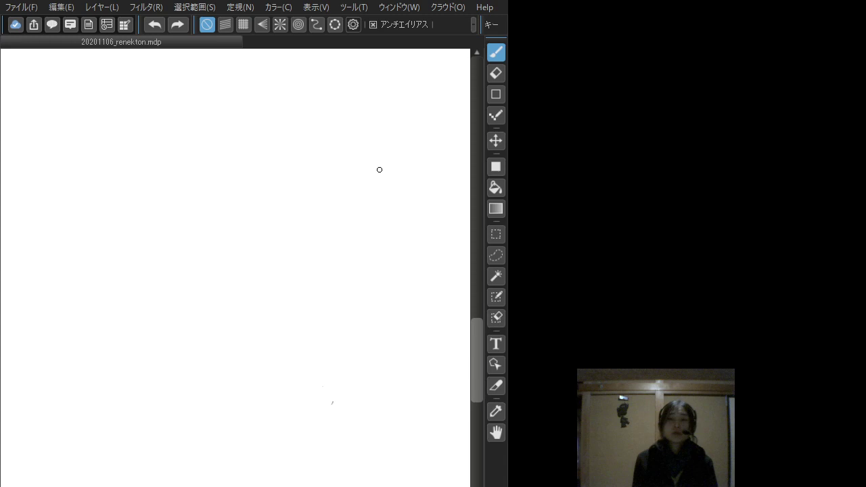
mouse_move(2, 197)
left_mouse_down()
mouse_move(48, 197)
mouse_move(0, 201)
left_mouse_up()
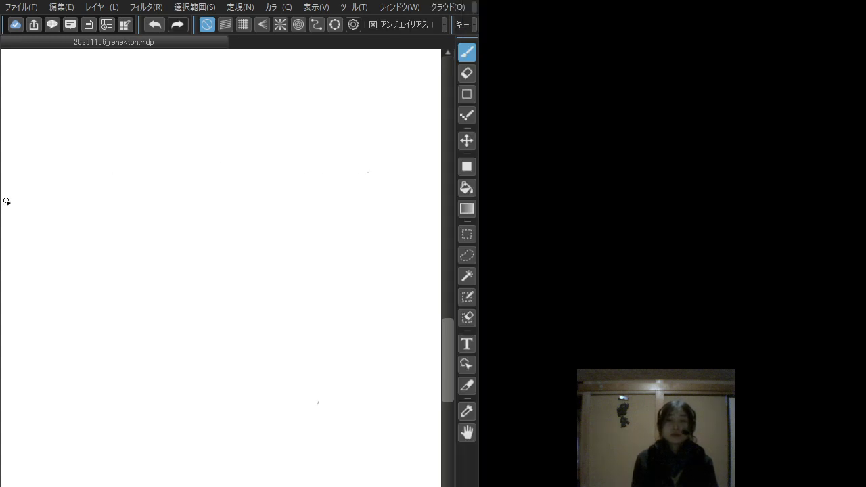
mouse_move(159, 265)
left_mouse_down()
mouse_move(175, 301)
mouse_move(202, 312)
left_mouse_up()
key("ctrl+z")
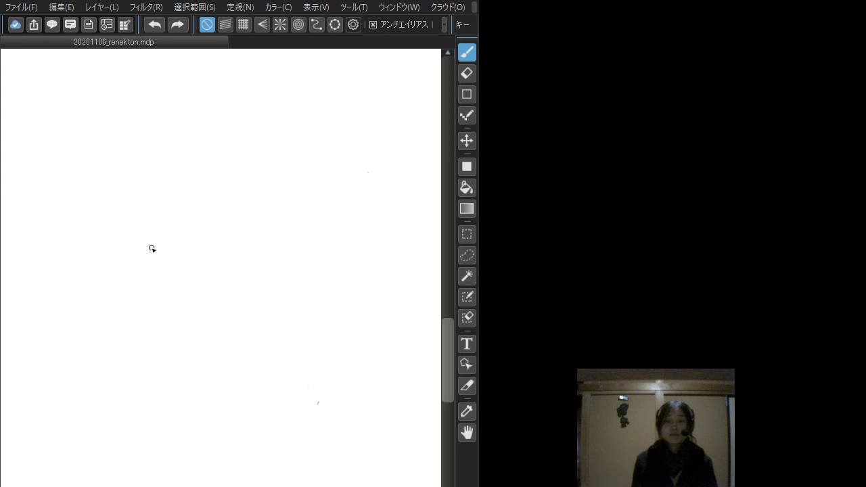
Sketch the crocodile's curved headpiece with its layered crest and side flap near the middle of the canvas.
mouse_move(191, 268)
left_mouse_down()
mouse_move(188, 281)
mouse_move(209, 271)
left_mouse_up()
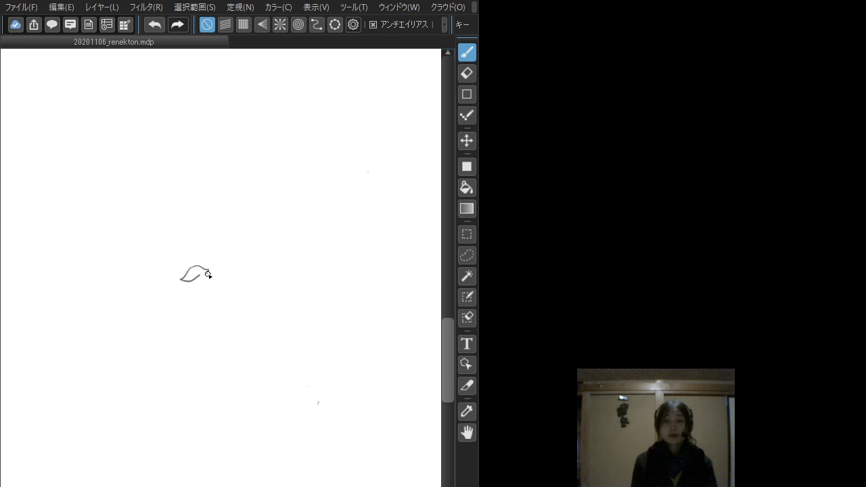
key("ctrl+z")
left_click_drag(194, 267, 205, 273)
key("ctrl+z")
key("ctrl+z")
left_click_drag(191, 267, 201, 273)
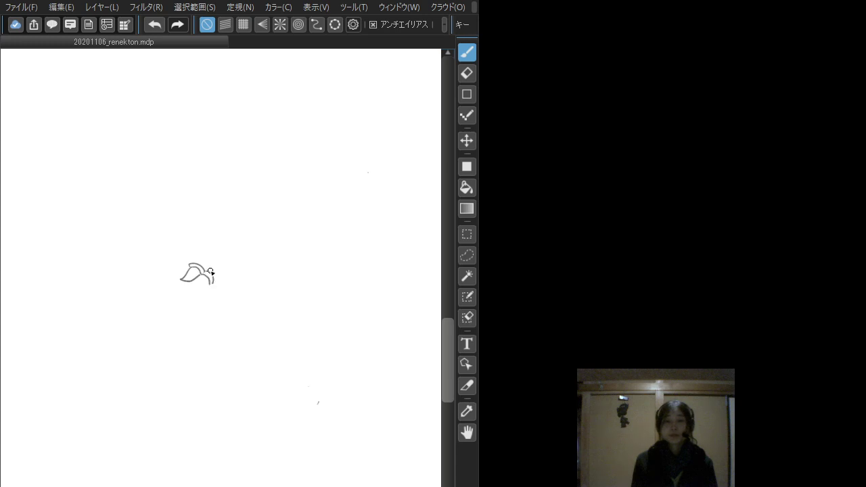
left_click_drag(221, 268, 210, 285)
mouse_move(195, 263)
left_mouse_down()
mouse_move(201, 254)
mouse_move(212, 270)
left_mouse_up()
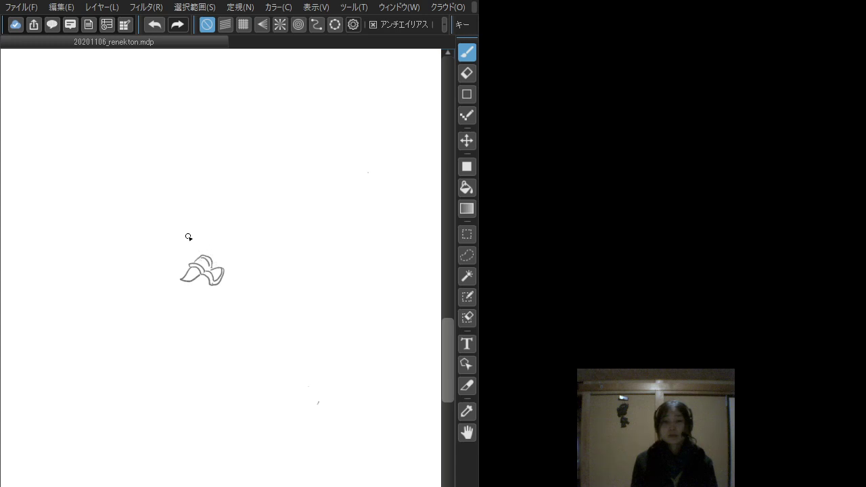
Draw the snout, teeth, eye and lower jaw beneath the headpiece.
left_click_drag(182, 282, 164, 293)
left_click_drag(174, 297, 181, 295)
left_click_drag(185, 298, 190, 296)
left_click_drag(170, 301, 202, 301)
left_click_drag(203, 298, 220, 290)
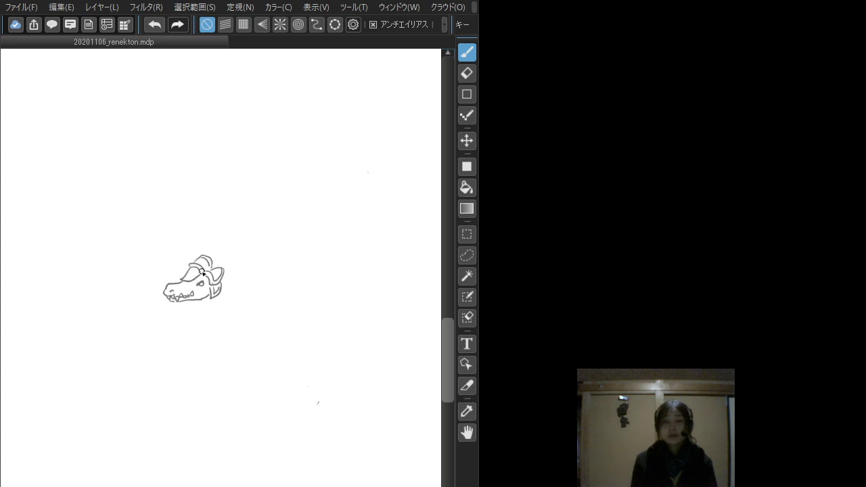
Add the headpiece details, the neck collar segments and the start of the back armour behind the head.
left_click_drag(193, 271, 183, 281)
mouse_move(210, 252)
left_mouse_down()
mouse_move(222, 242)
mouse_move(213, 254)
mouse_move(232, 263)
mouse_move(217, 255)
mouse_move(213, 264)
left_mouse_up()
key("ctrl+z")
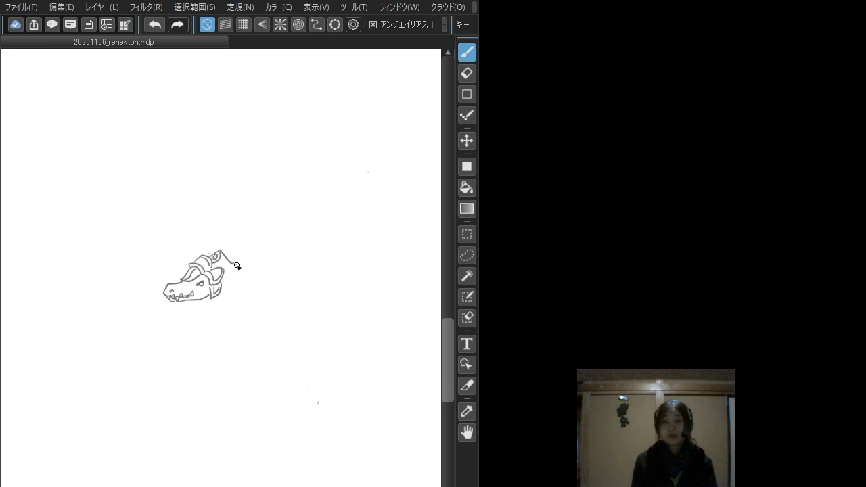
left_click_drag(230, 271, 231, 278)
mouse_move(231, 277)
left_mouse_down()
mouse_move(237, 269)
mouse_move(231, 280)
mouse_move(226, 274)
mouse_move(241, 285)
mouse_move(229, 282)
mouse_move(235, 288)
mouse_move(224, 291)
left_mouse_up()
mouse_move(209, 255)
left_mouse_down()
mouse_move(237, 237)
mouse_move(249, 258)
mouse_move(242, 269)
left_mouse_up()
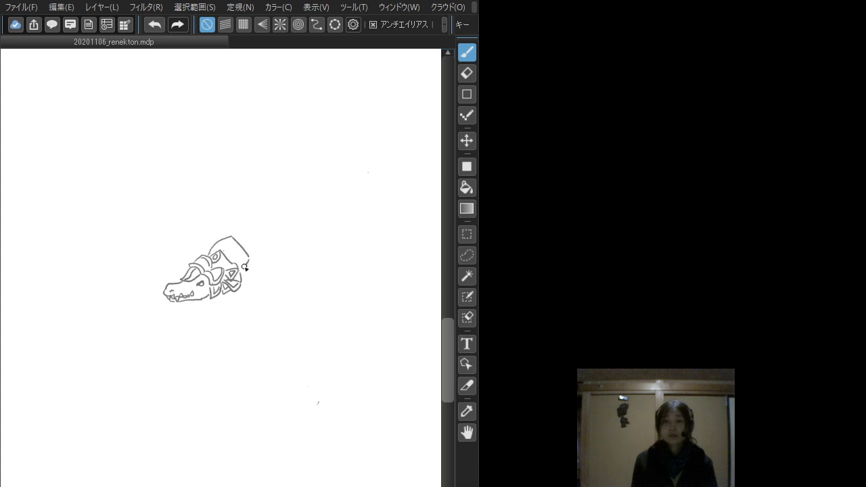
Draw the armour bands on the back, the upper arm guard, the waist cloth and the small hind leg.
mouse_move(226, 237)
left_mouse_down()
mouse_move(246, 261)
mouse_move(238, 267)
mouse_move(231, 258)
left_mouse_up()
left_click_drag(226, 242, 235, 264)
left_click_drag(240, 245, 255, 258)
mouse_move(250, 272)
left_mouse_down()
mouse_move(243, 288)
mouse_move(251, 294)
left_mouse_up()
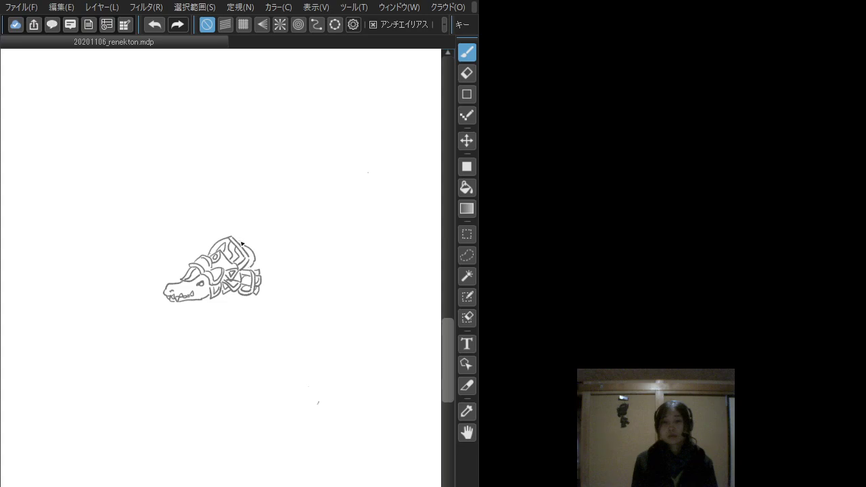
mouse_move(240, 241)
left_mouse_down()
mouse_move(257, 247)
mouse_move(261, 266)
left_mouse_up()
mouse_move(243, 238)
left_mouse_down()
mouse_move(263, 254)
mouse_move(258, 265)
mouse_move(242, 232)
mouse_move(234, 239)
mouse_move(251, 227)
mouse_move(266, 243)
mouse_move(273, 265)
mouse_move(264, 275)
mouse_move(280, 251)
mouse_move(280, 272)
mouse_move(273, 266)
left_mouse_up()
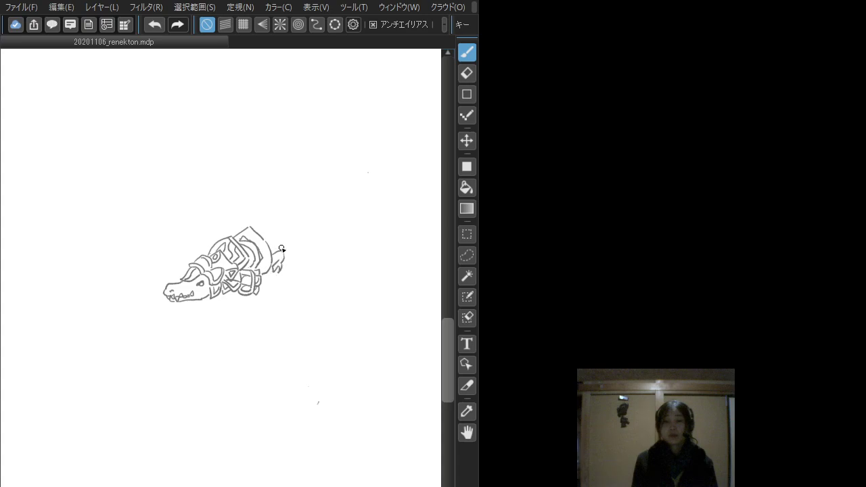
Draw the long upward-curving tail with ridges, tapering from the hips to a spiked tip.
mouse_move(257, 230)
left_mouse_down()
mouse_move(281, 191)
mouse_move(307, 162)
mouse_move(295, 214)
left_mouse_up()
key("ctrl+z")
left_click_drag(308, 163, 273, 239)
left_click_drag(310, 165, 280, 200)
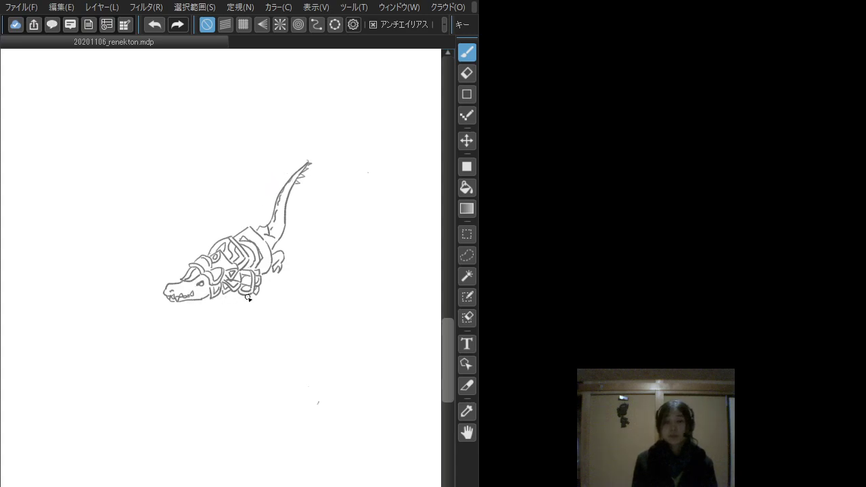
Draw the clawed front leg, the curved blade held in the jaws and a small signature beside the body.
mouse_move(264, 280)
left_mouse_down()
mouse_move(254, 298)
mouse_move(255, 306)
mouse_move(267, 294)
mouse_move(258, 306)
mouse_move(252, 298)
mouse_move(254, 310)
mouse_move(240, 312)
mouse_move(272, 317)
left_mouse_up()
key("ctrl+z")
key("ctrl+z")
mouse_move(187, 271)
left_mouse_down()
mouse_move(141, 293)
mouse_move(158, 293)
mouse_move(157, 330)
mouse_move(168, 302)
mouse_move(160, 322)
mouse_move(174, 315)
left_mouse_up()
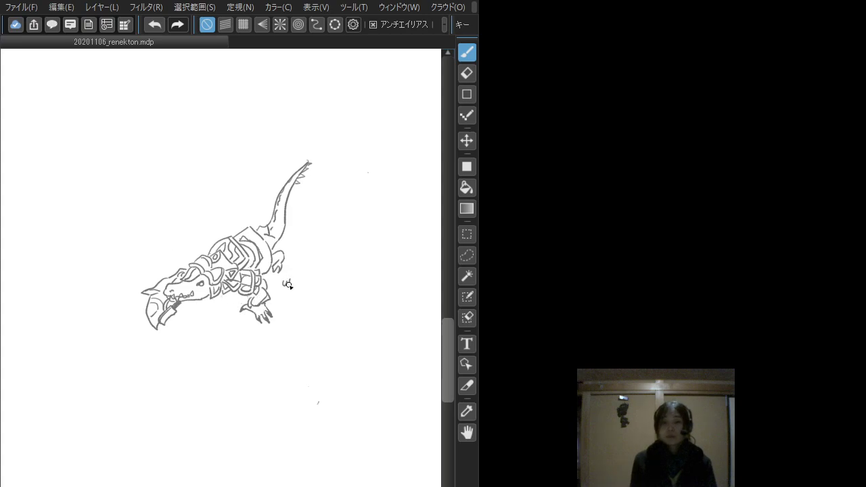
Show the side panels again and crop the canvas to a rectangular selection around the crocodile sketch.
key("Tab")
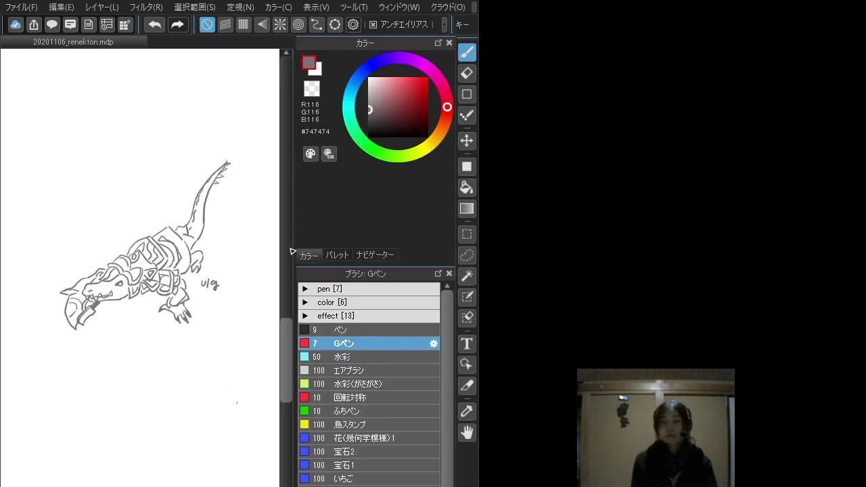
left_click(467, 233)
left_click_drag(47, 135, 265, 352)
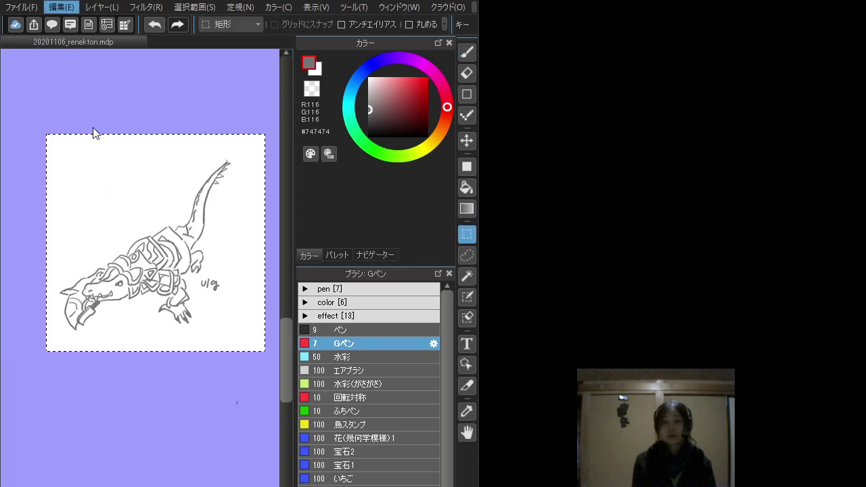
left_click(283, 306)
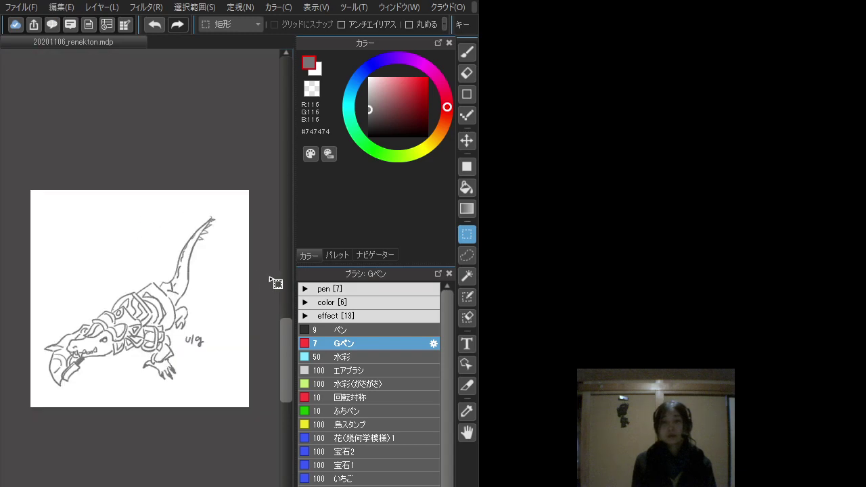
Colour the crocodile's eye orange #FFAB5C on the color layer with the ペン brush.
left_click(466, 53)
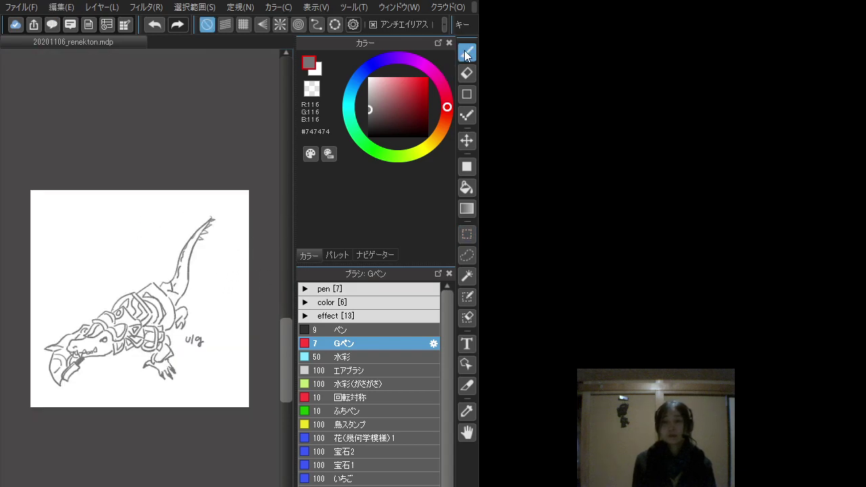
left_click(349, 330)
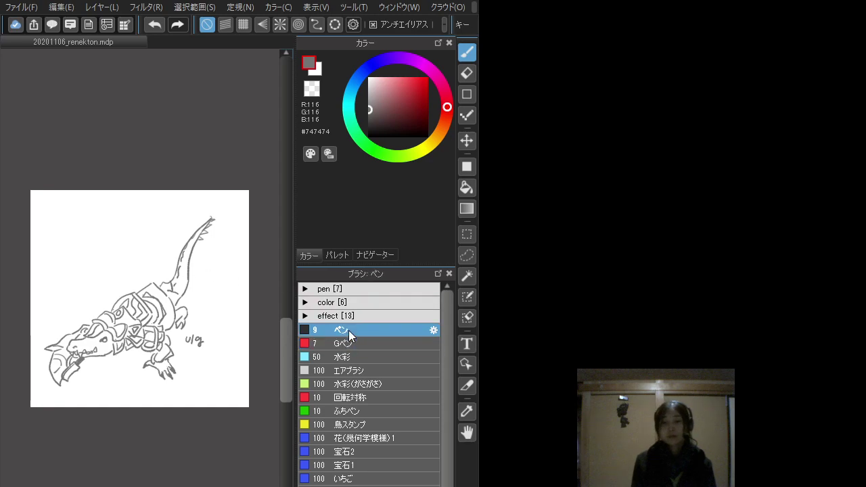
left_click(377, 148)
left_click(386, 95)
left_click(440, 130)
left_click(407, 77)
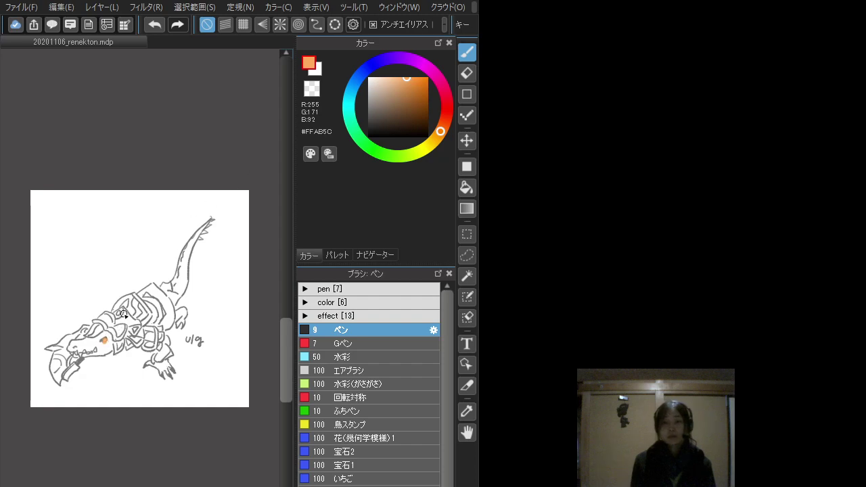
key("ctrl+z")
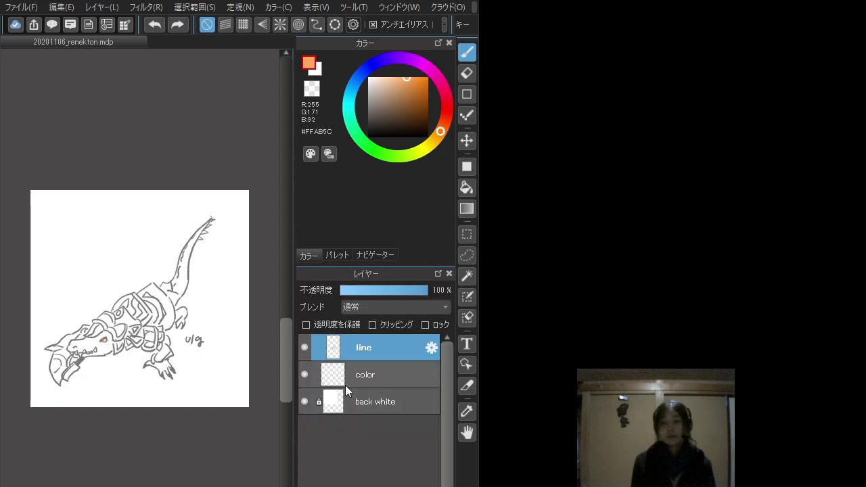
left_click(357, 383)
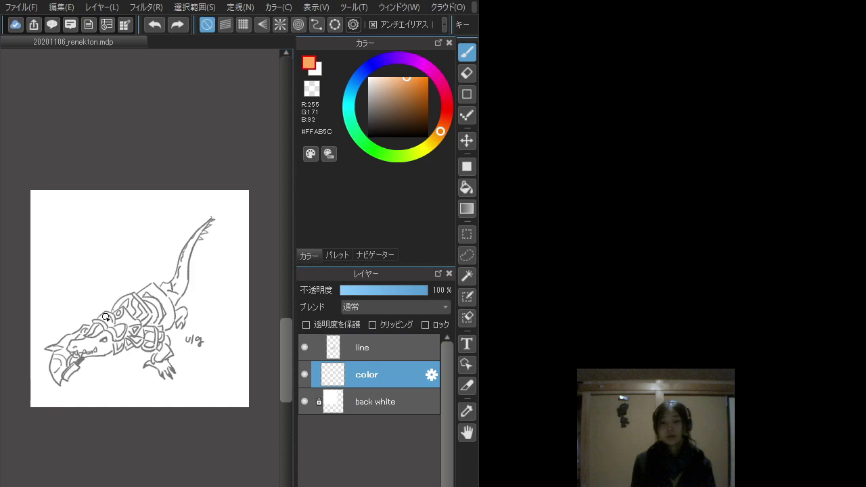
left_click(105, 340)
Paint the crocodile's head and tail in muted green #86CE9C.
left_click(362, 139)
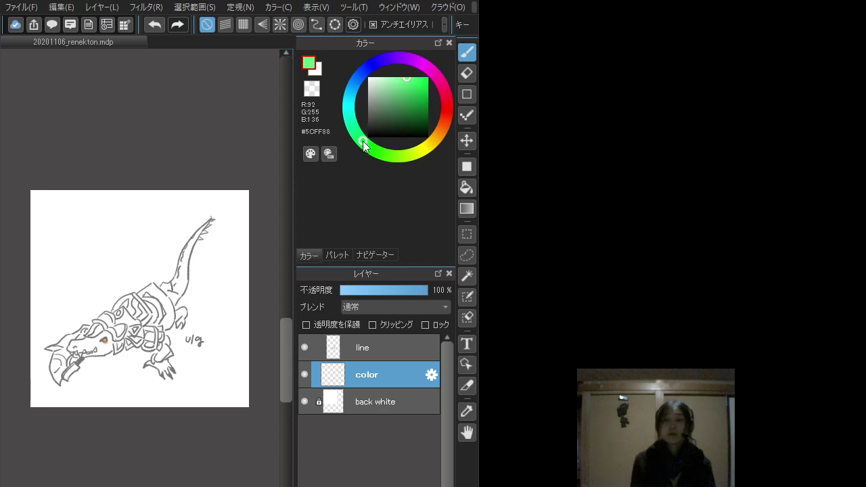
left_click(389, 89)
mouse_move(85, 345)
left_mouse_down()
mouse_move(72, 345)
mouse_move(88, 350)
mouse_move(86, 343)
mouse_move(105, 334)
left_mouse_up()
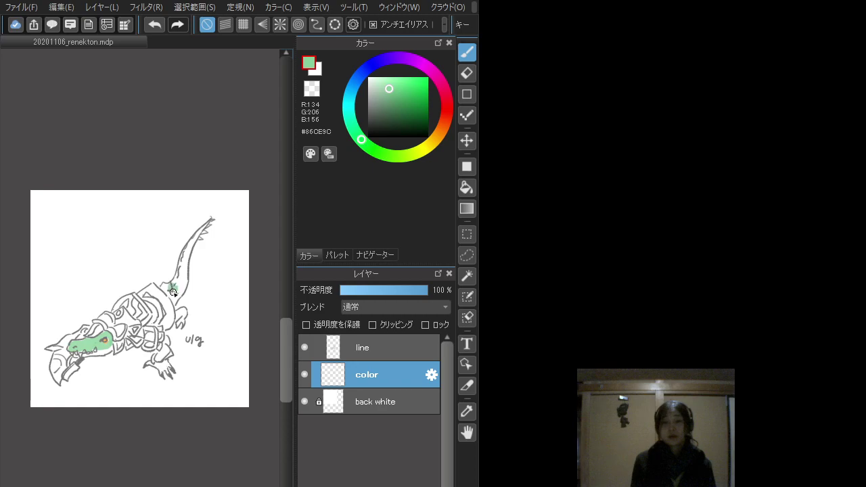
mouse_move(162, 286)
left_mouse_down()
mouse_move(193, 239)
mouse_move(212, 222)
mouse_move(185, 259)
mouse_move(181, 292)
left_mouse_up()
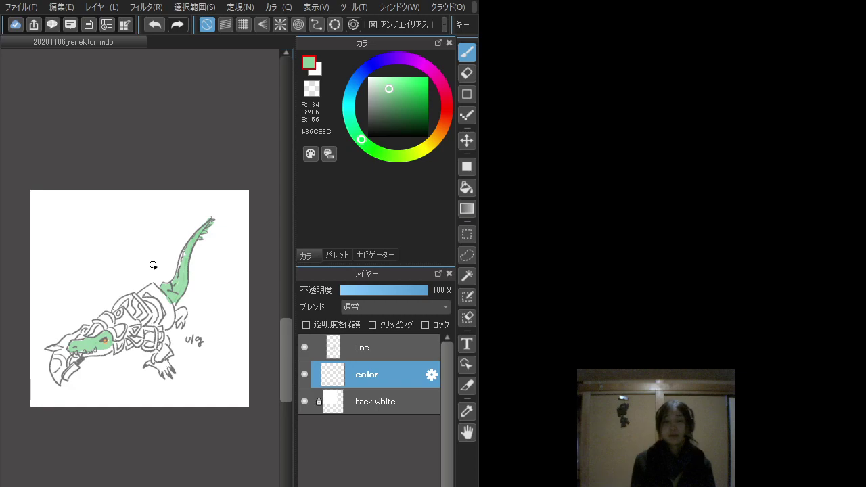
Fill the hind leg, the clawed front foot and the exposed part of the body with the same green.
mouse_move(184, 321)
left_mouse_down()
mouse_move(177, 301)
mouse_move(164, 299)
mouse_move(181, 325)
left_mouse_up()
key("ctrl+z")
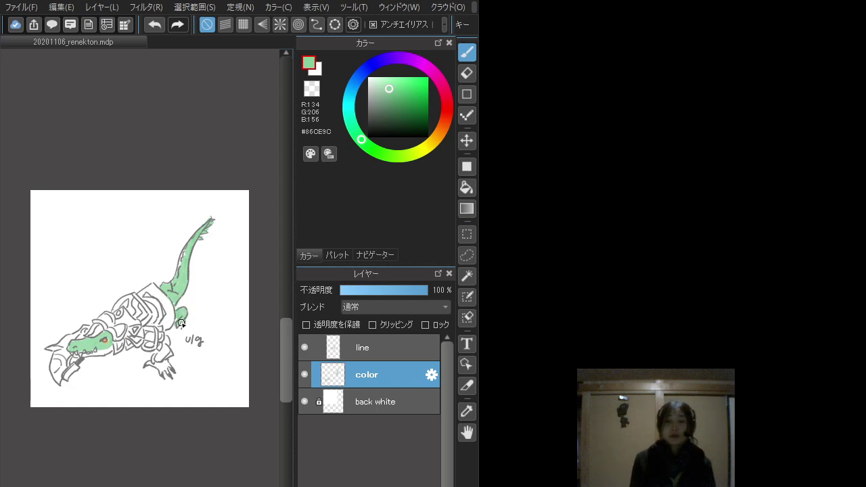
left_click_drag(157, 365, 167, 365)
mouse_move(165, 311)
left_mouse_down()
mouse_move(153, 305)
mouse_move(154, 320)
left_mouse_up()
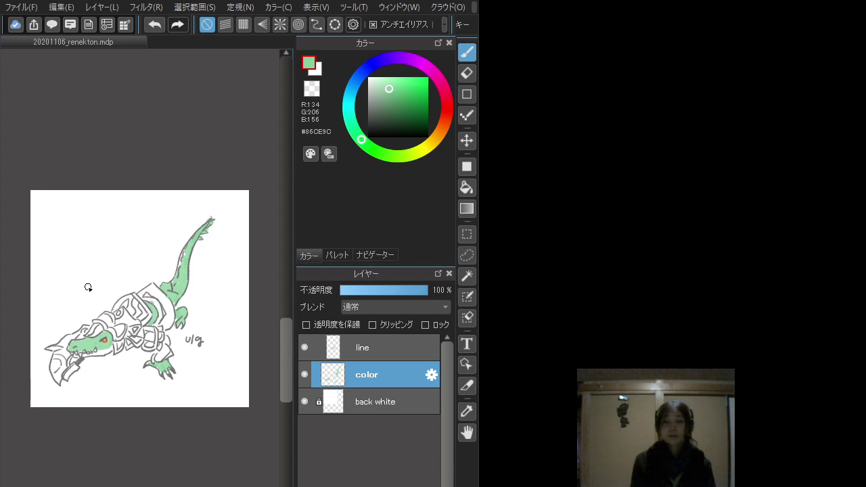
Paint the blade's grip and the headpiece front yellow #FFE070, and the armour gem light green #87FF96.
left_click(431, 141)
left_click_drag(404, 88, 402, 78)
mouse_move(69, 371)
left_mouse_down()
mouse_move(67, 380)
mouse_move(77, 369)
left_mouse_up()
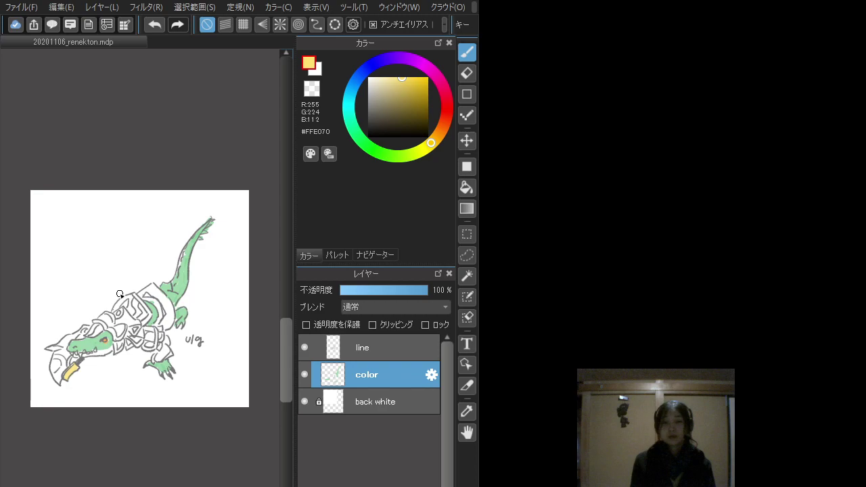
left_click_drag(84, 334, 87, 333)
left_click(368, 146)
left_click(393, 77)
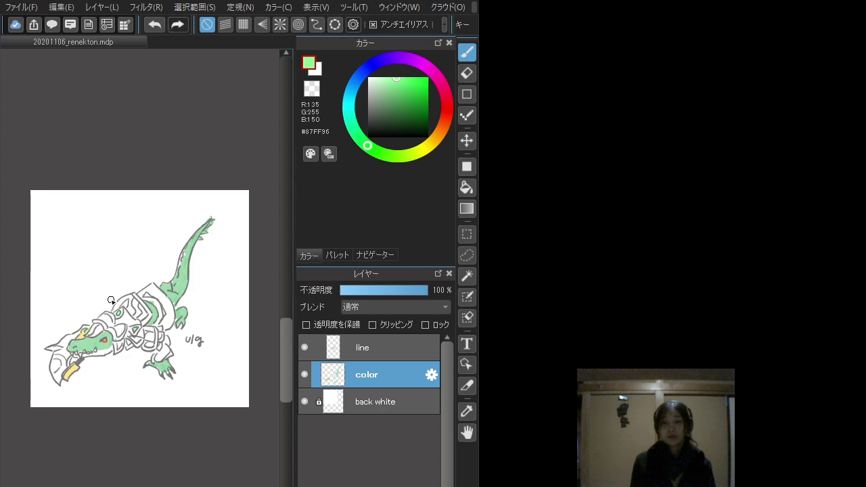
Paint the curved band inside the waist cloth pale blue #B8D4FF.
left_click_drag(376, 96, 373, 85)
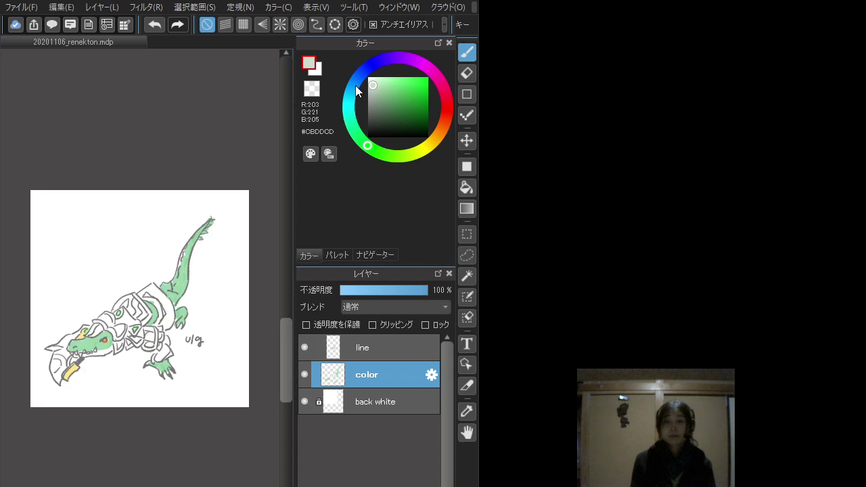
left_click_drag(367, 142, 358, 79)
left_click(385, 80)
left_click_drag(149, 299, 158, 310)
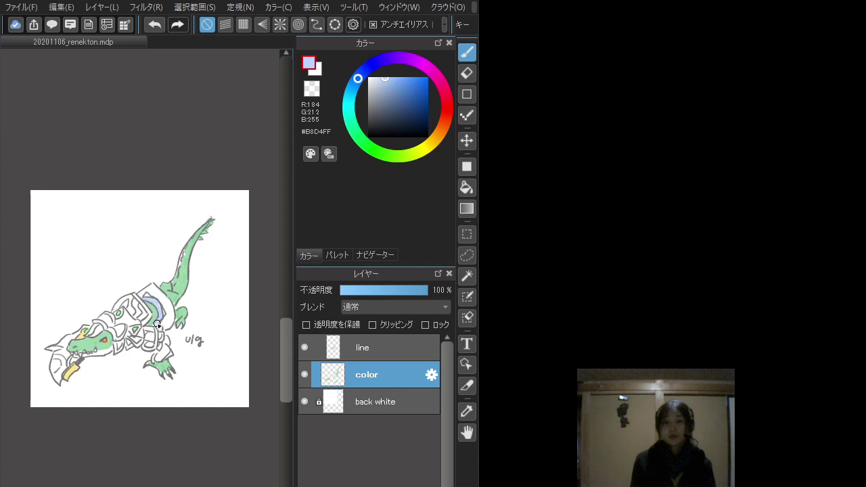
Paint the waist cloth beige #E8D5AE and recoat it in the darker tan #D7BF8F.
left_click(434, 138)
left_click_drag(396, 84, 383, 83)
mouse_move(152, 283)
left_mouse_down()
mouse_move(141, 297)
mouse_move(159, 296)
mouse_move(168, 328)
mouse_move(170, 308)
left_mouse_up()
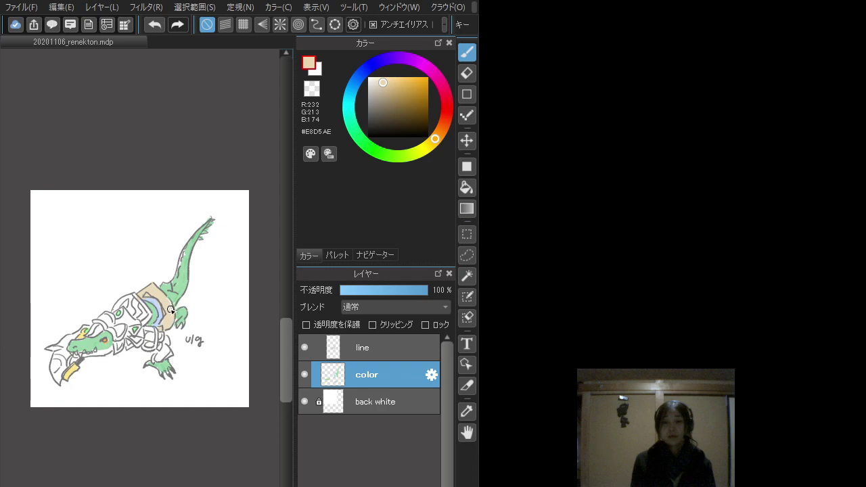
left_click(389, 86)
mouse_move(156, 301)
left_mouse_down()
mouse_move(146, 291)
mouse_move(160, 293)
mouse_move(174, 324)
left_mouse_up()
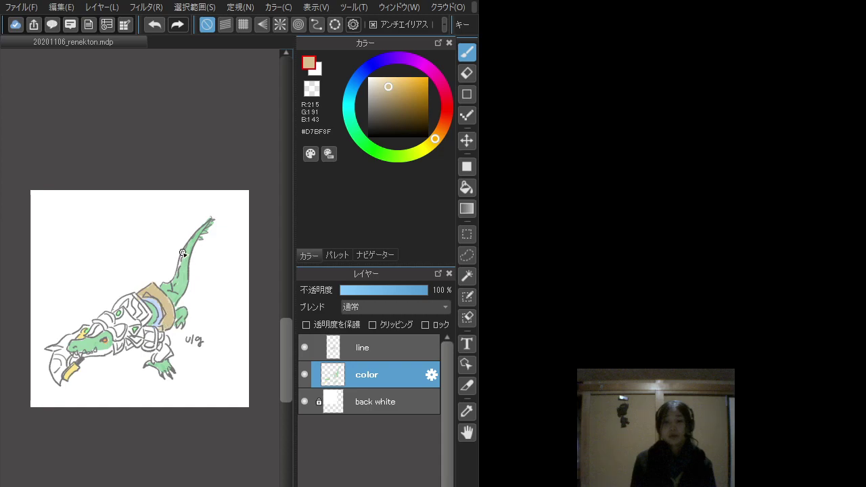